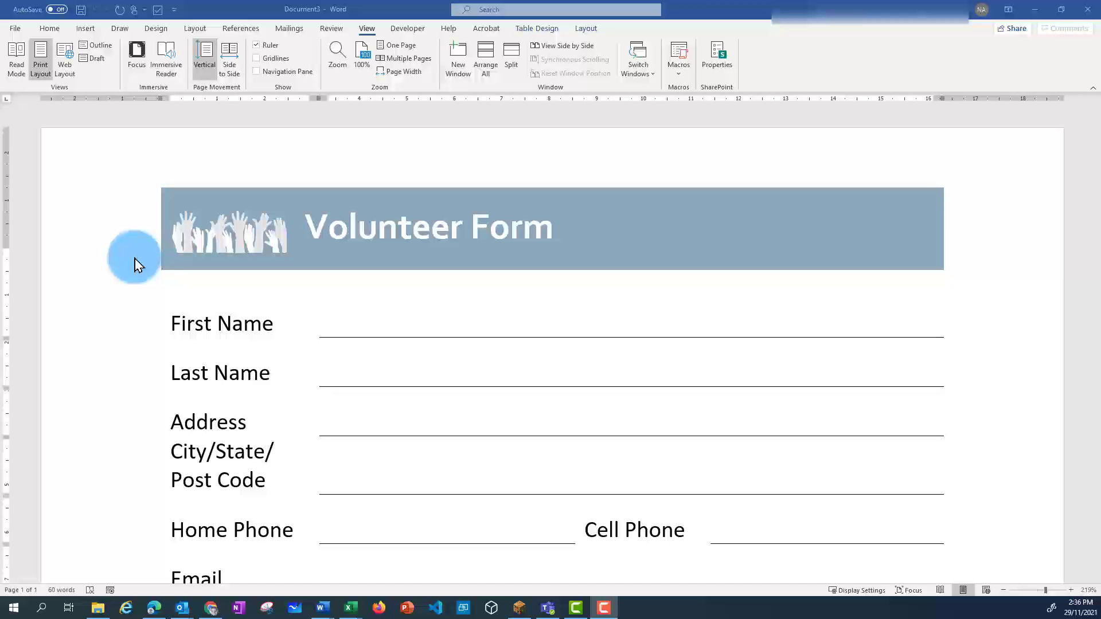
- Save the form to This PC as 'VolunteerForm' with the Word Template (*.dotx) file type
click(15, 31)
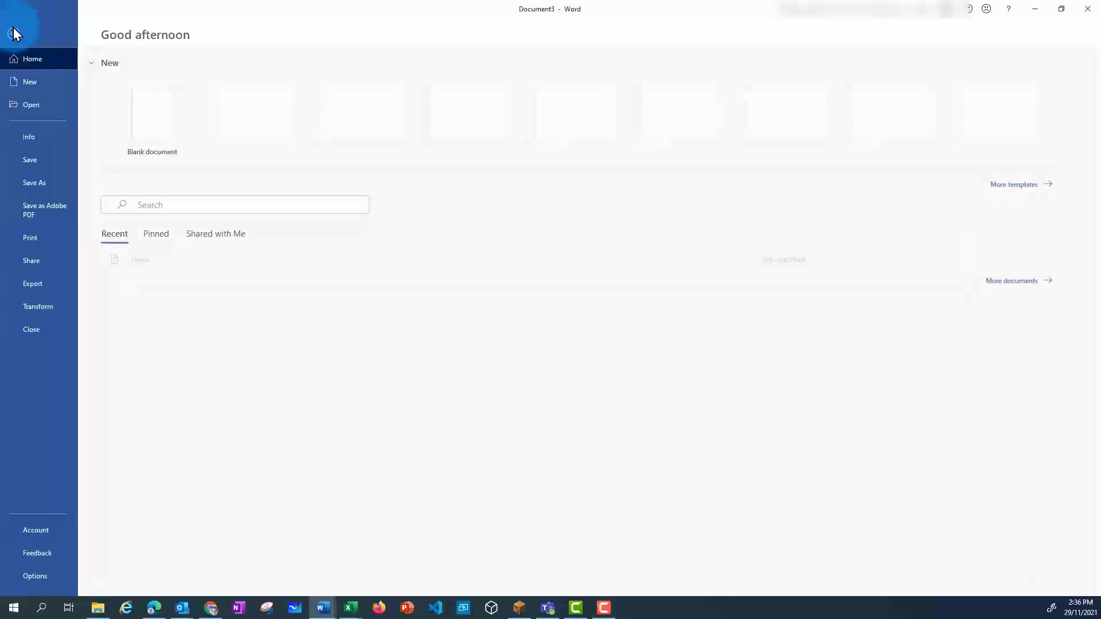
click(40, 188)
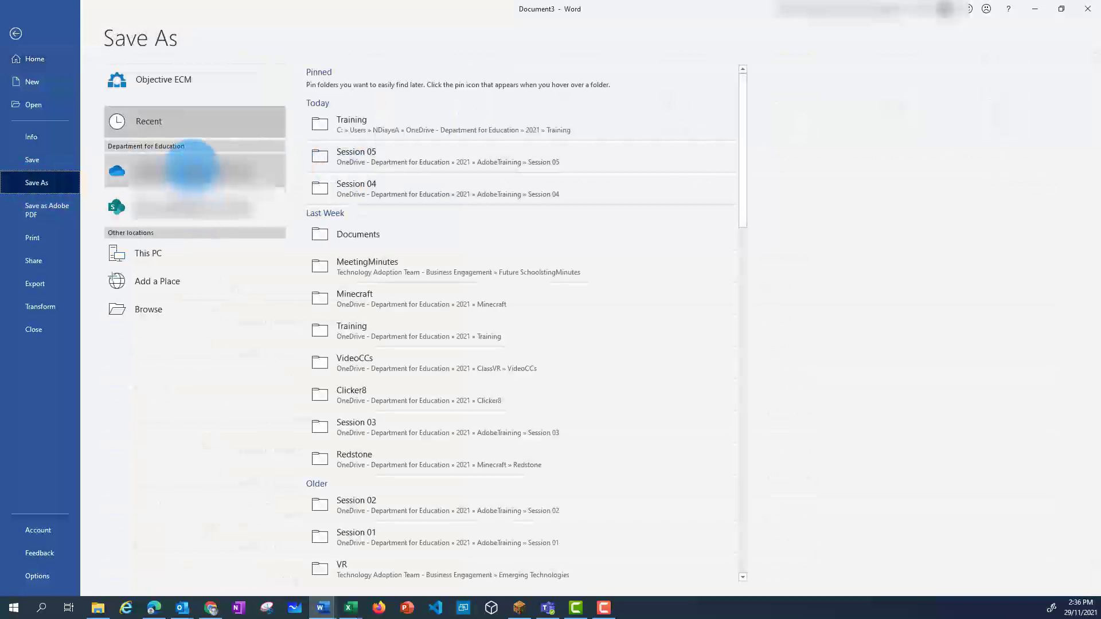
click(148, 253)
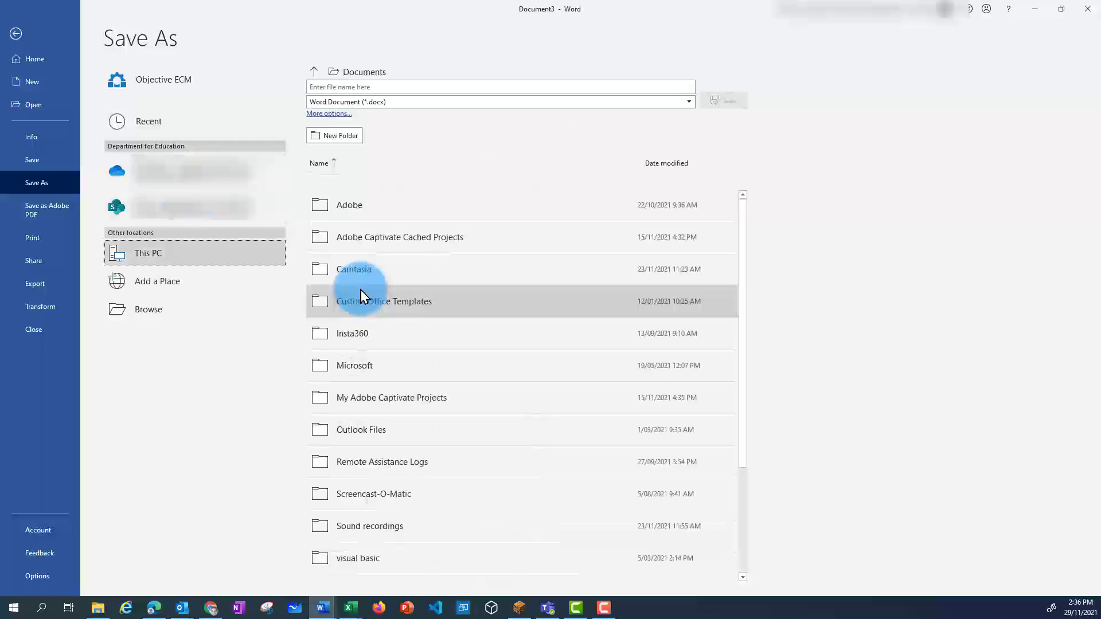
click(343, 87)
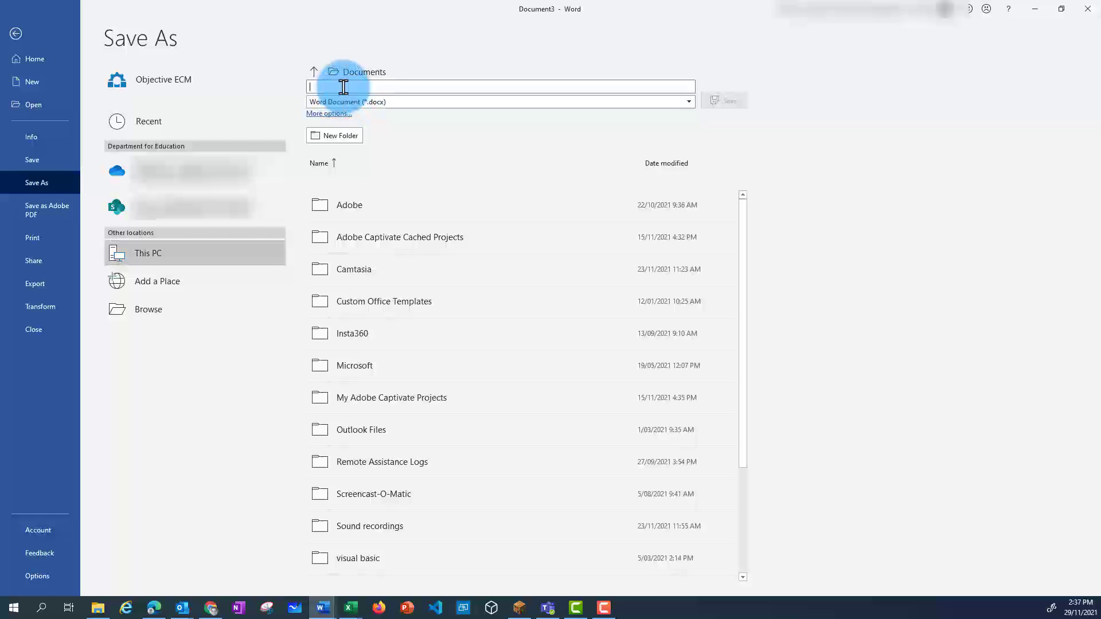
text(VolunteerForm)
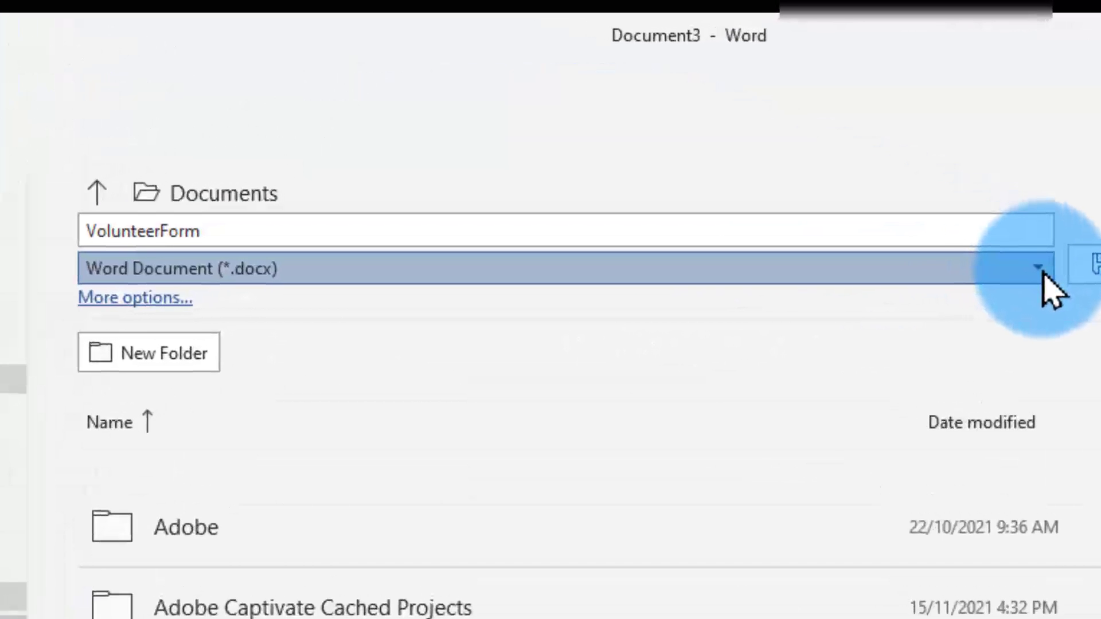
click(981, 239)
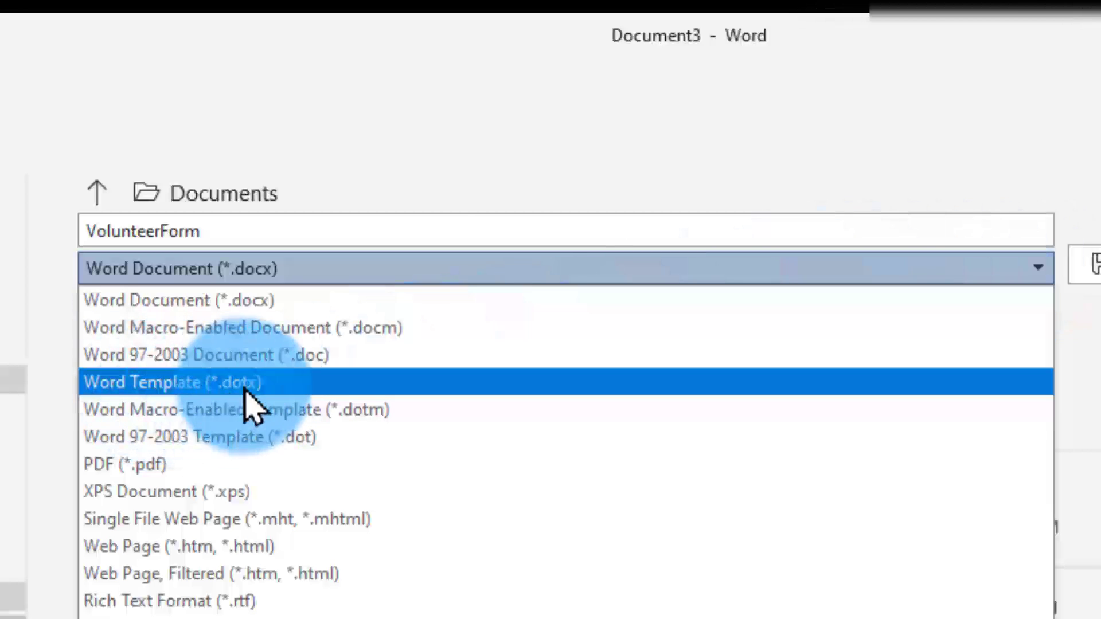
click(181, 383)
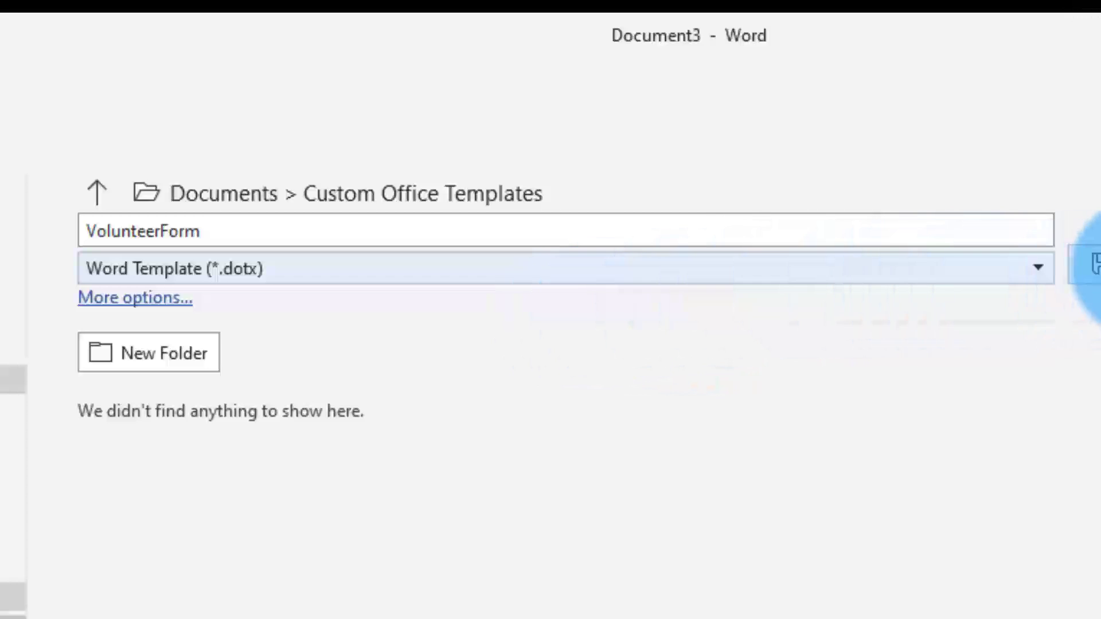
click(1094, 262)
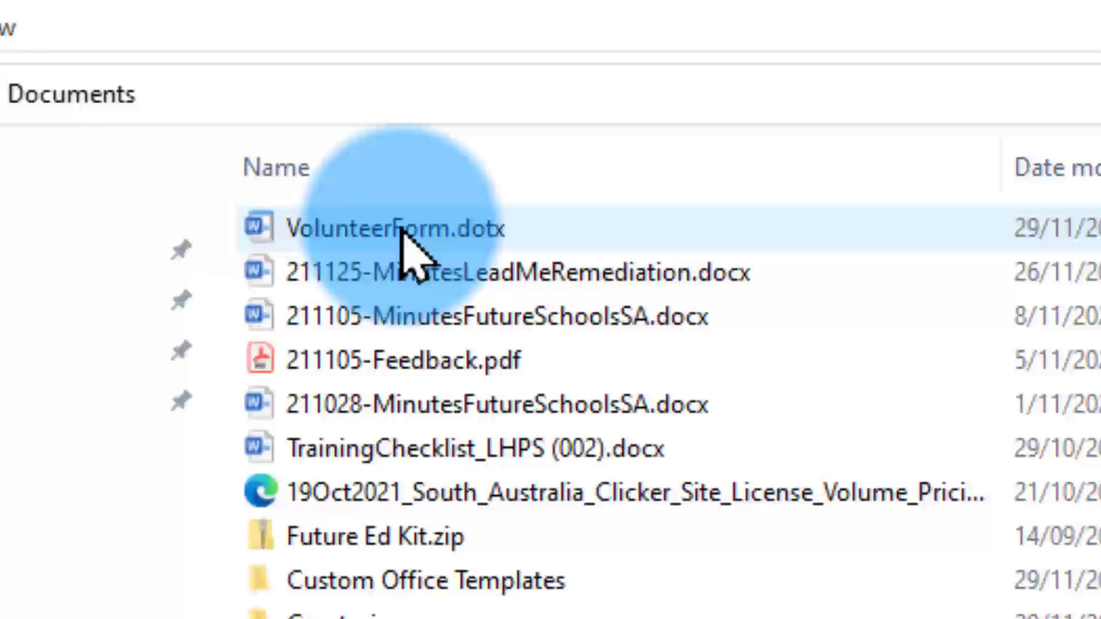
- Open VolunteerForm.dotx from Documents to create the new untitled Document4
click(400, 231)
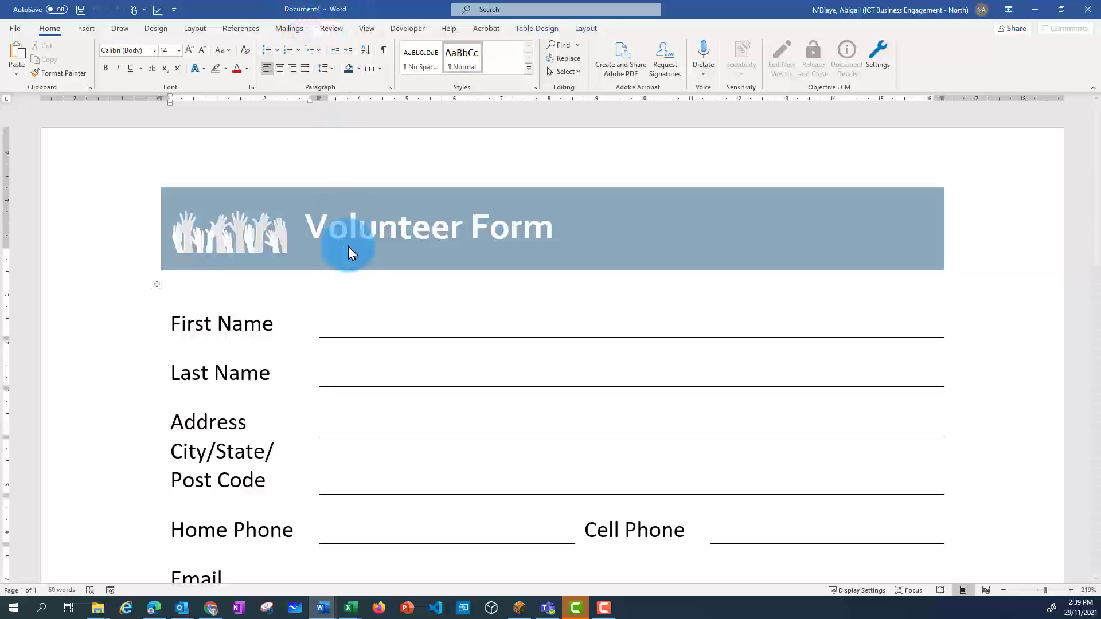
- Enter a name in the First Name cell and save the filled-in form as its own document
click(346, 325)
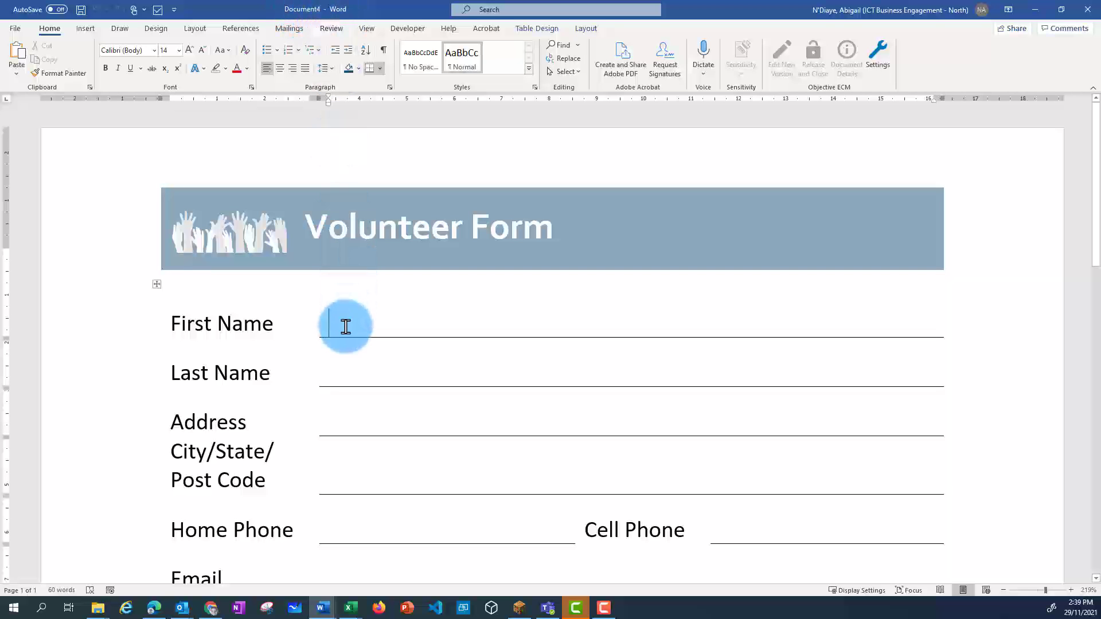
text(Abigail)
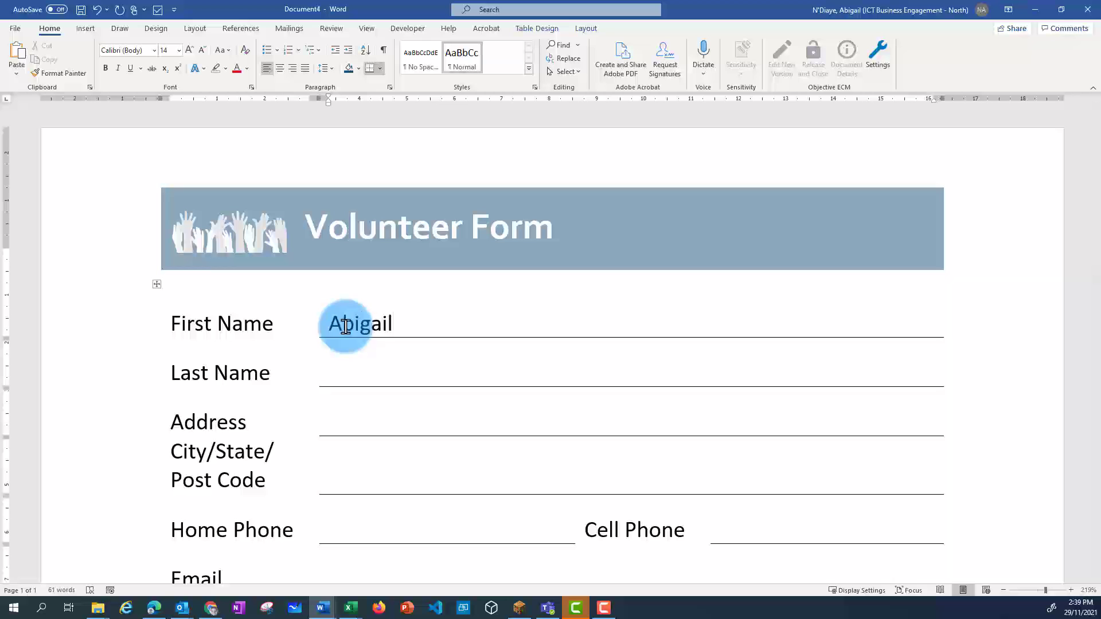
click(80, 10)
text(AbigailVolunteer)
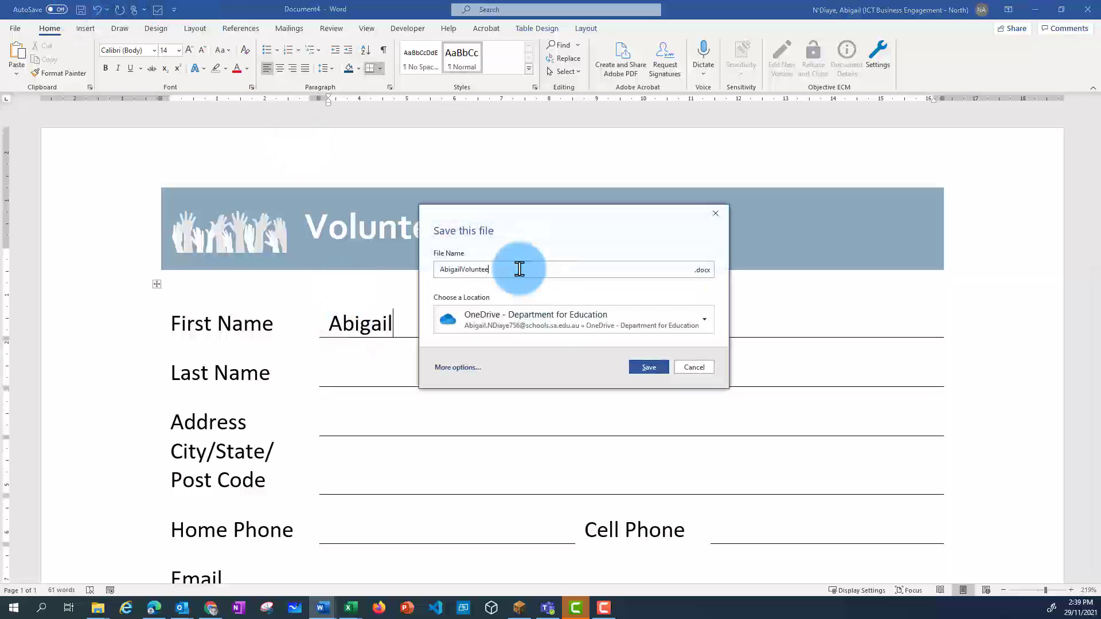
click(703, 319)
click(572, 319)
click(649, 368)
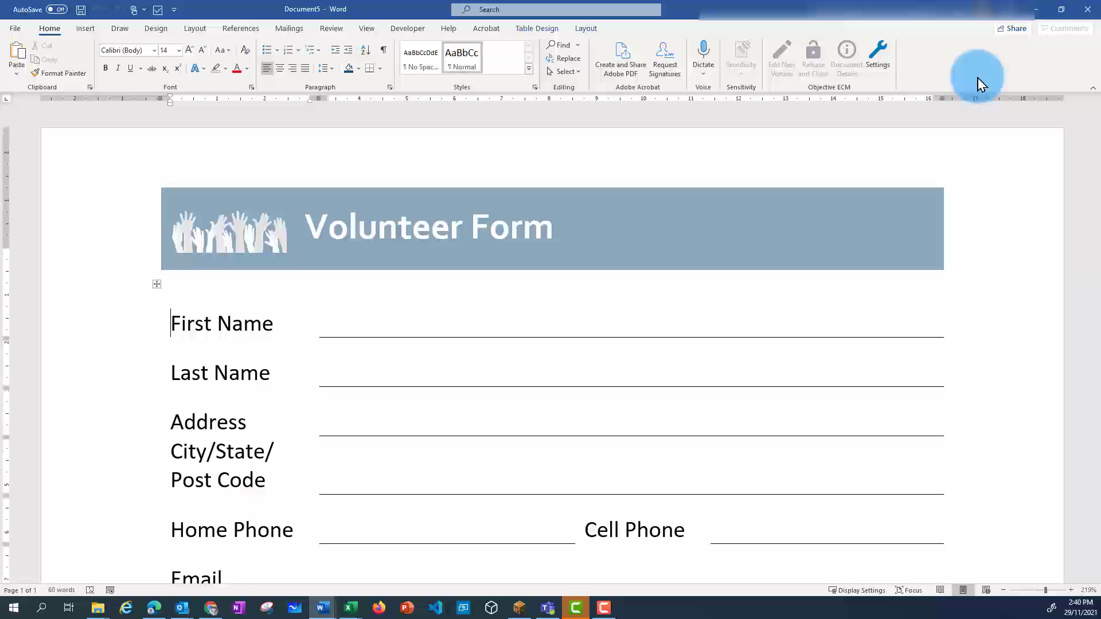
- Minimize Word and open VolunteerForm.dotx from the OneDrive 2021 Work folder in Word for the web
click(1036, 10)
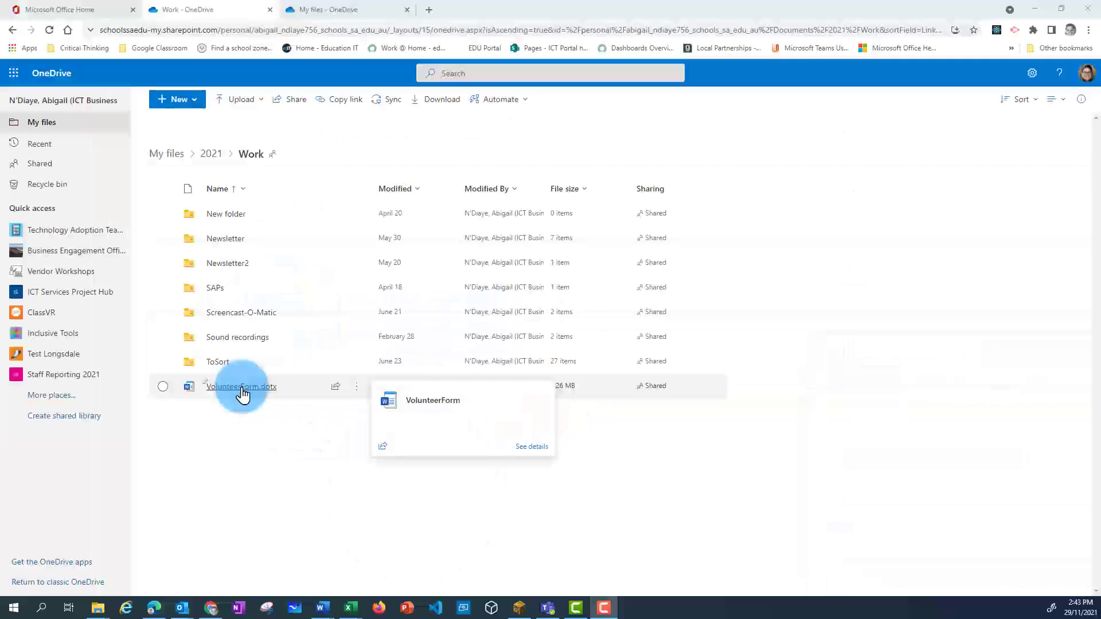
click(244, 389)
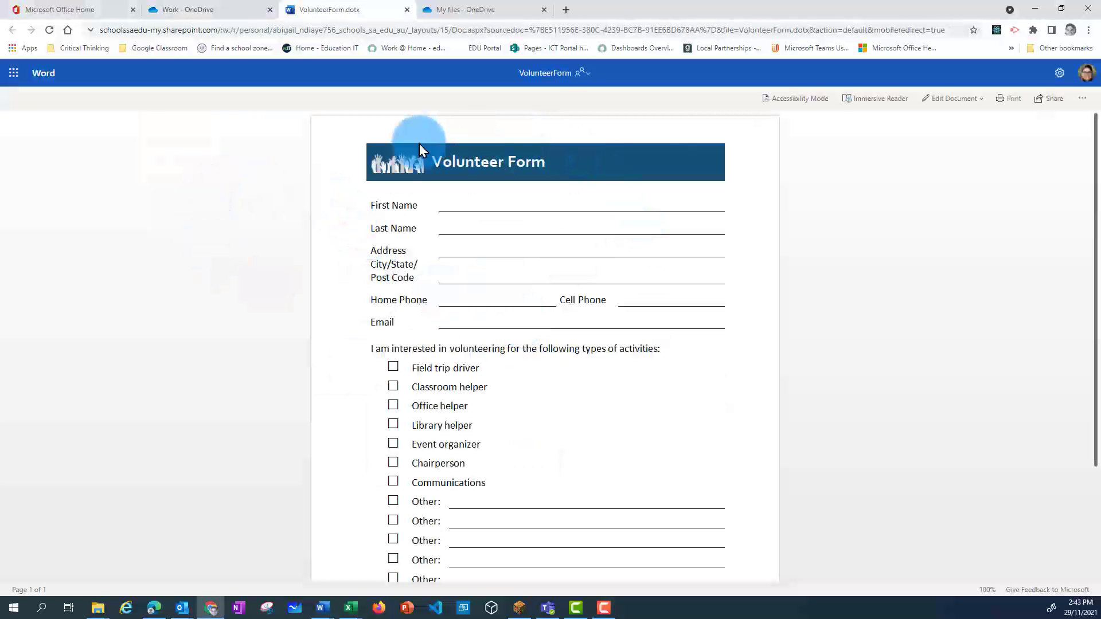
- Open VolunteerForm.dotx in desktop Word using Open in Desktop App, allowing the browser to launch Word
click(976, 99)
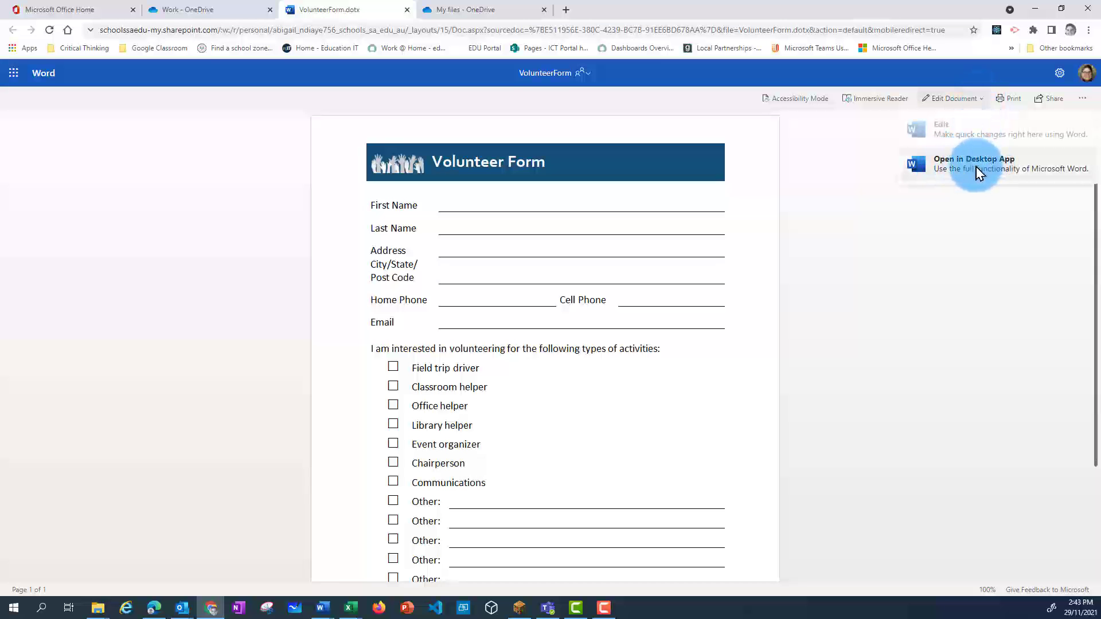
click(976, 167)
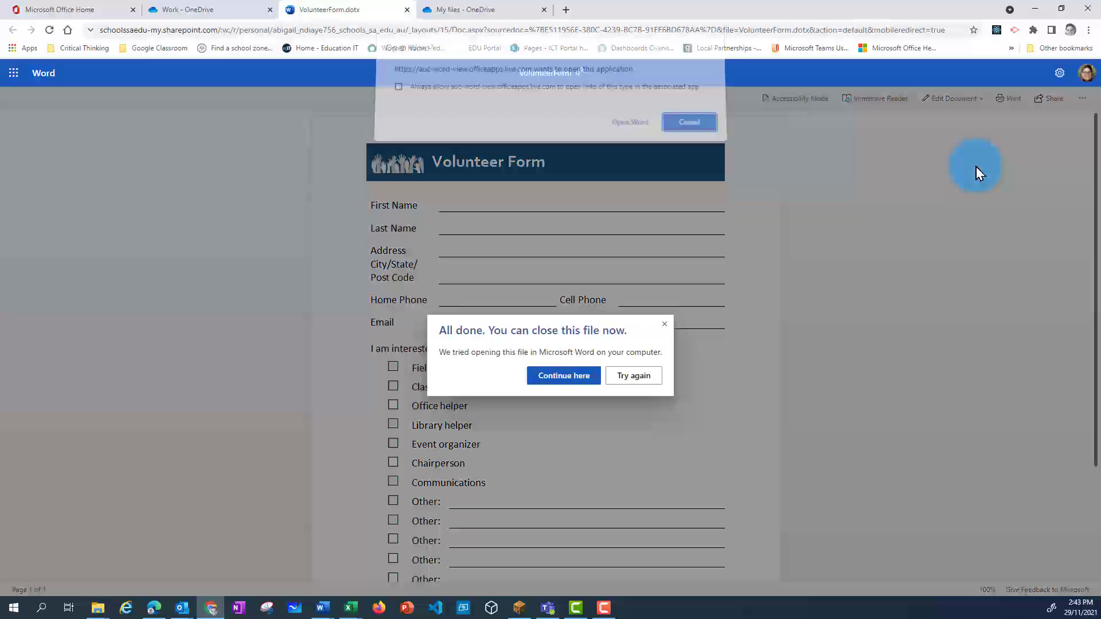
click(629, 128)
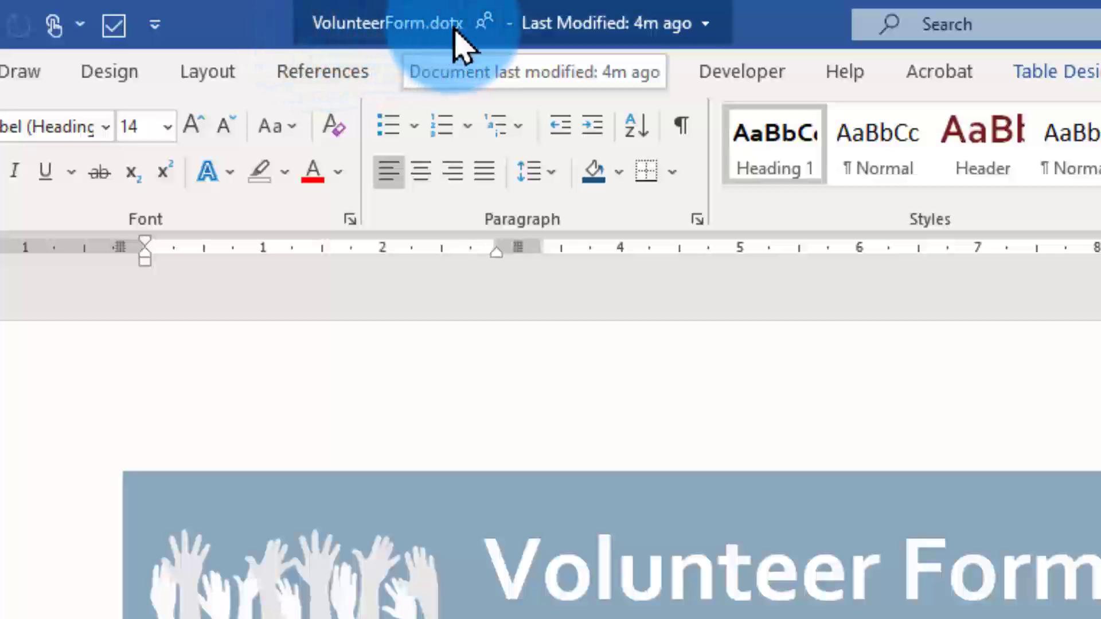
- Confirm the title bar shows VolunteerForm.dotx, then bring up the Test Class General channel files
click(471, 507)
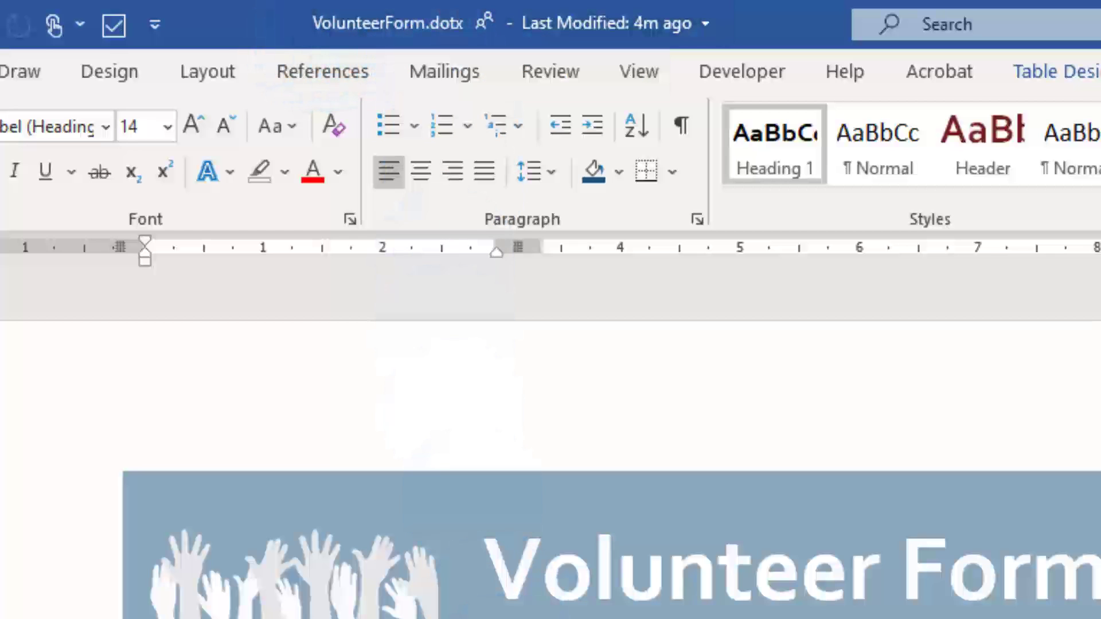
click(468, 568)
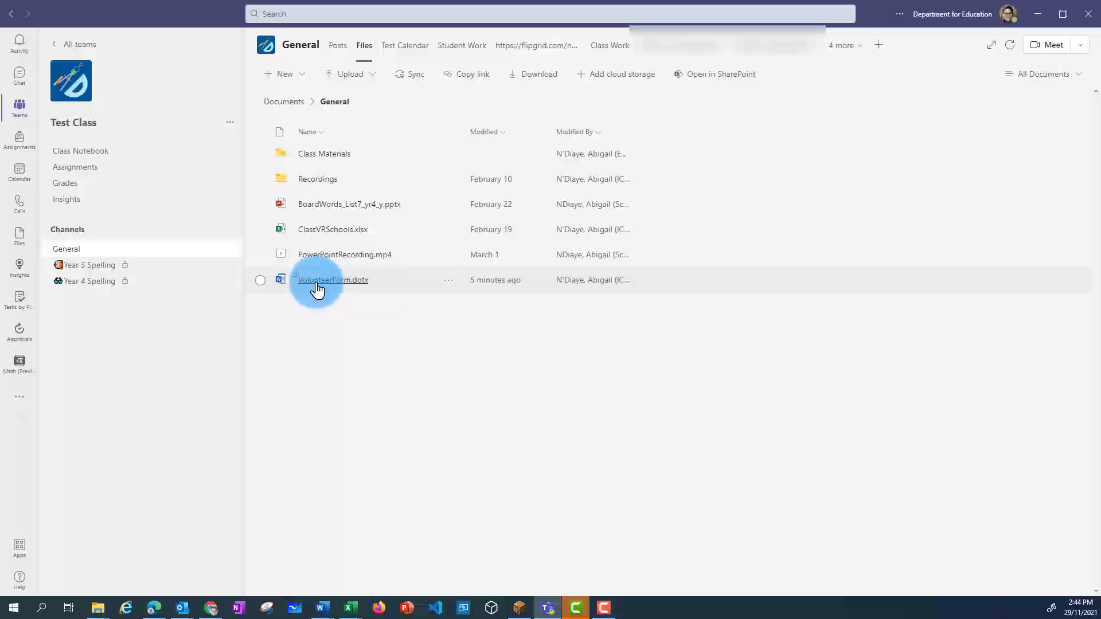
- Open the shared VolunteerForm.dotx from the Test Class General Files tab
click(317, 283)
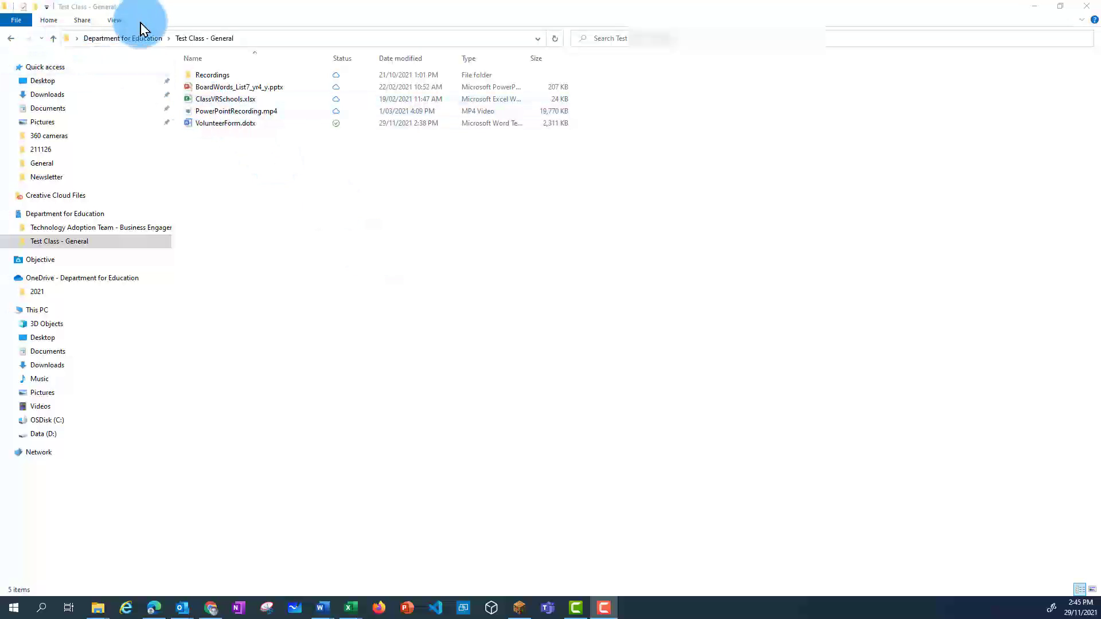
mouse_move(65, 214)
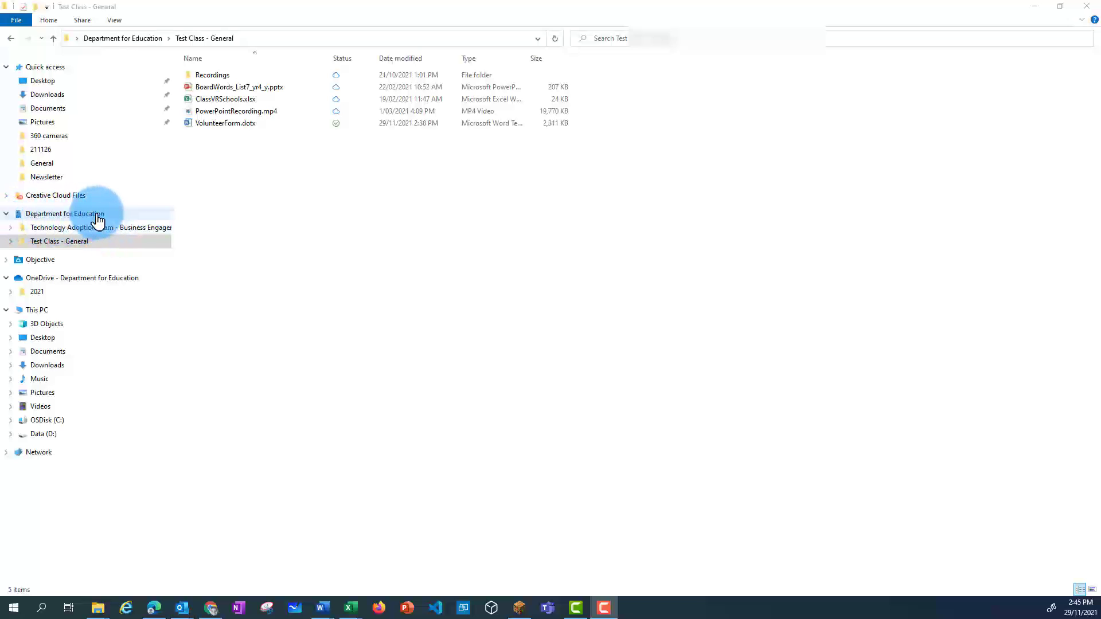
- Start a new document from VolunteerForm.dotx in the synced Test Class - General folder
click(53, 243)
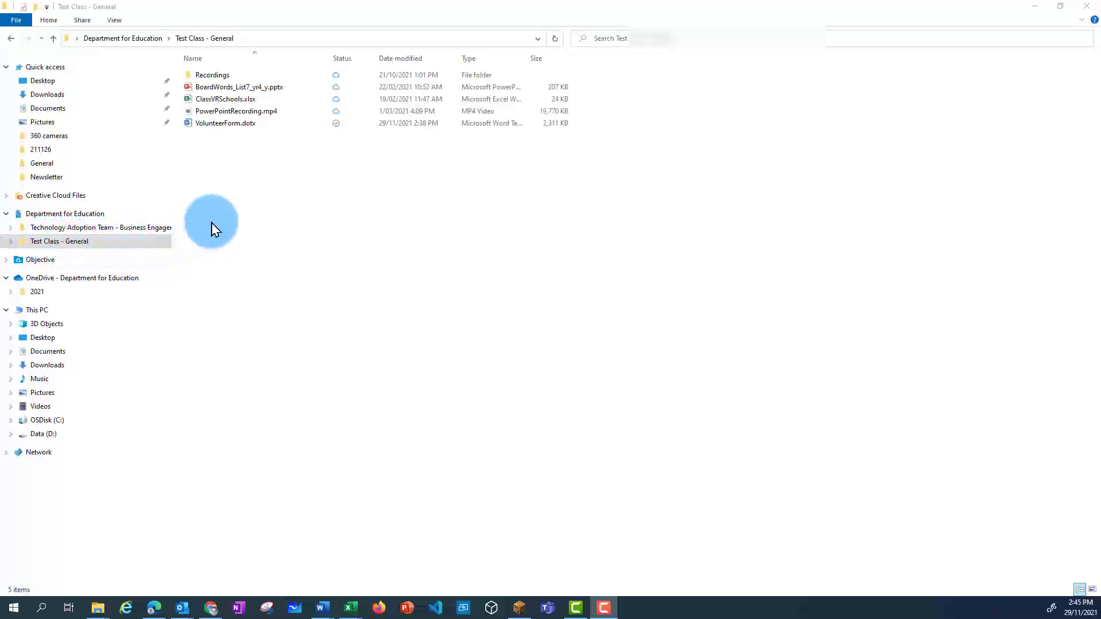
click(209, 129)
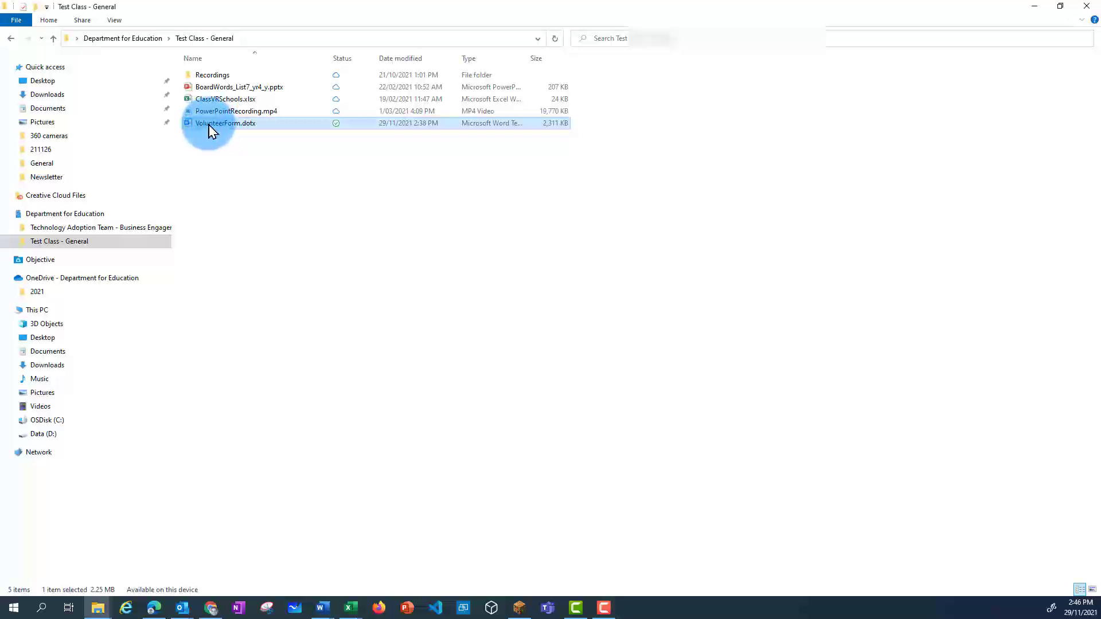
double_click(210, 129)
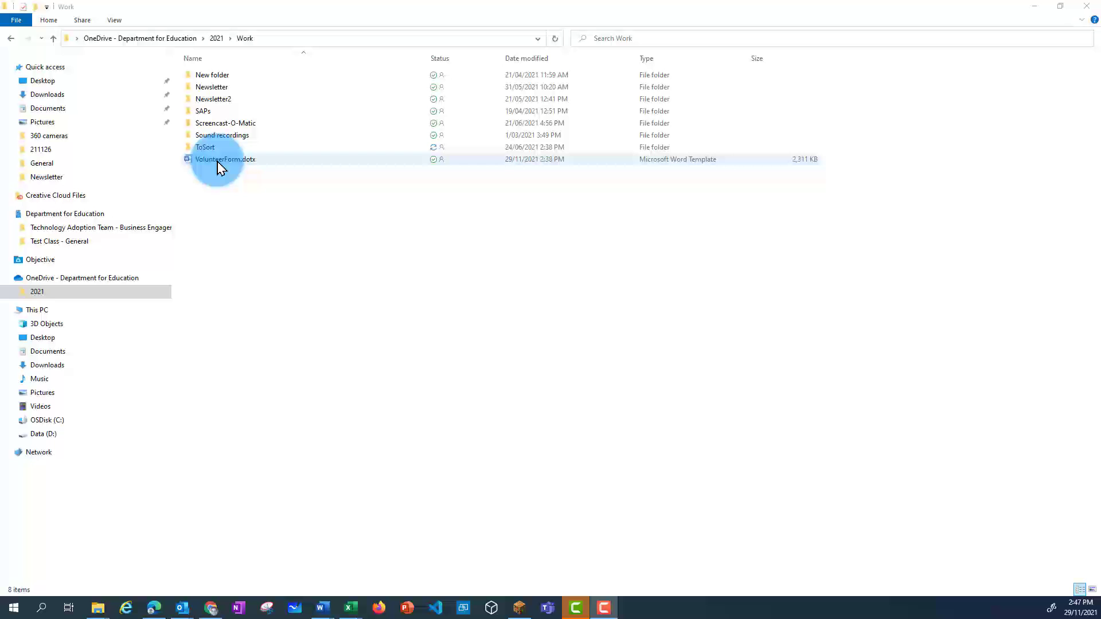
- Open VolunteerForm.dotx from OneDrive 2021 Work to create the untitled Document7
double_click(222, 160)
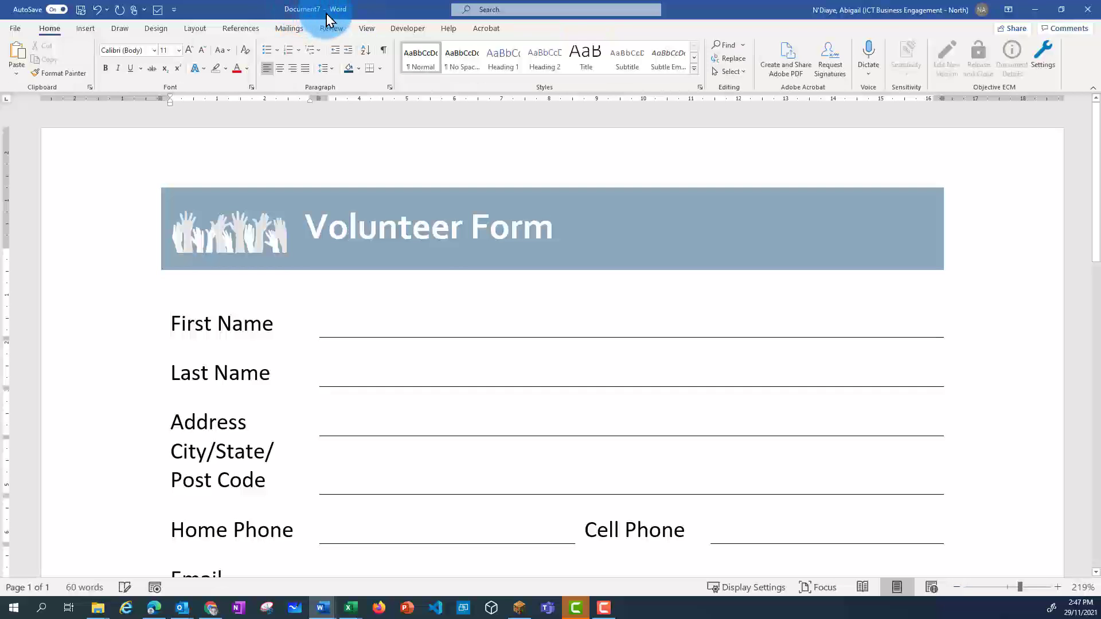
- Close the Document7 Word window to return to the Work folder in File Explorer
click(1086, 9)
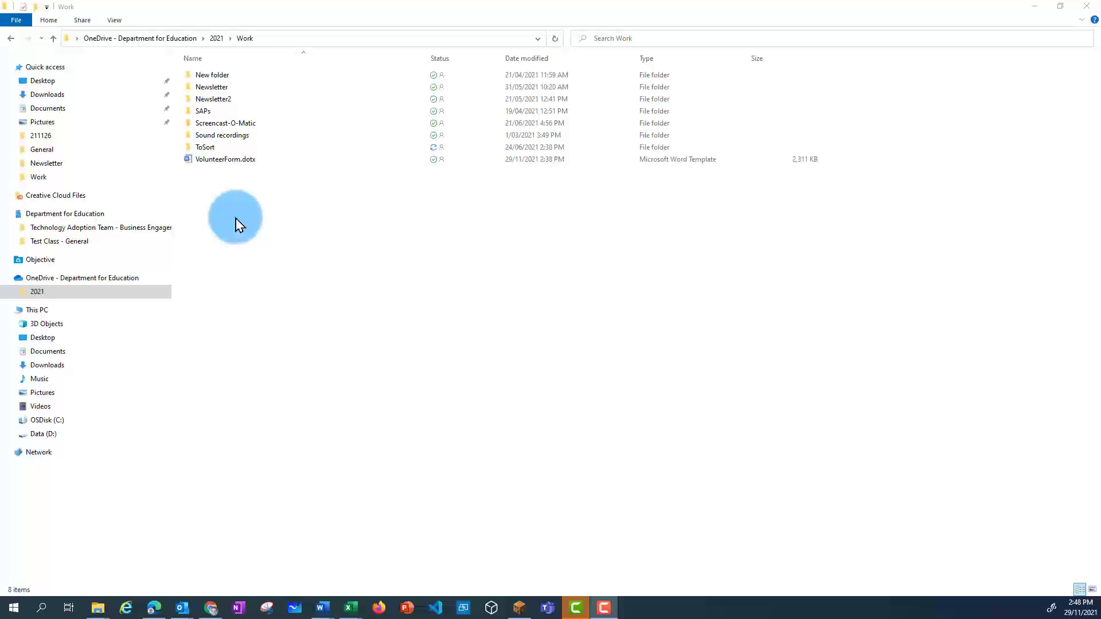
click(237, 221)
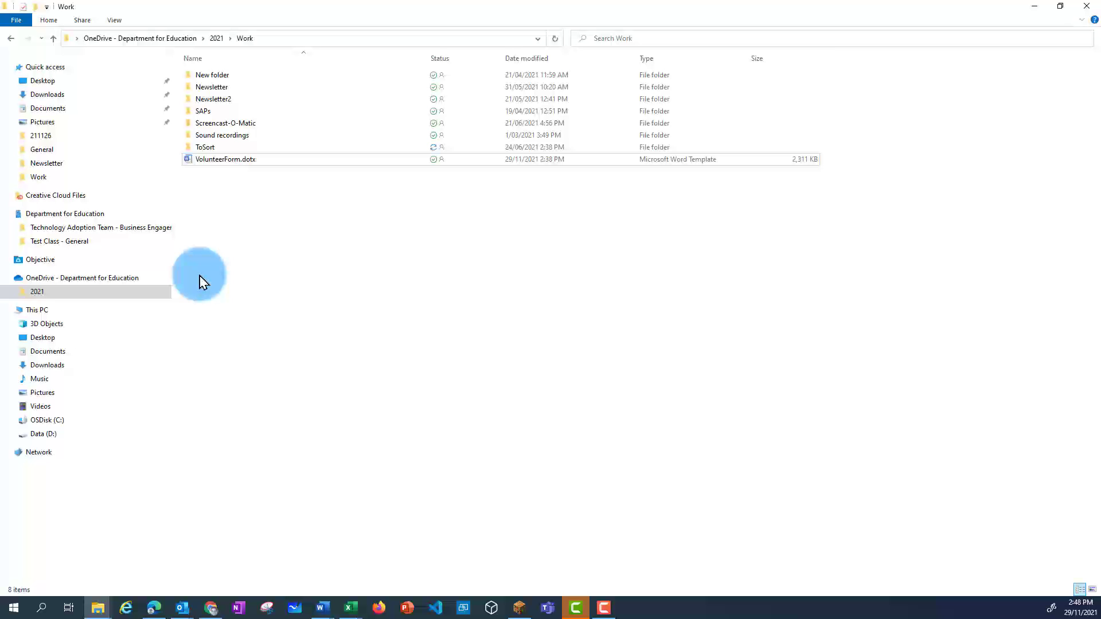
mouse_move(37, 292)
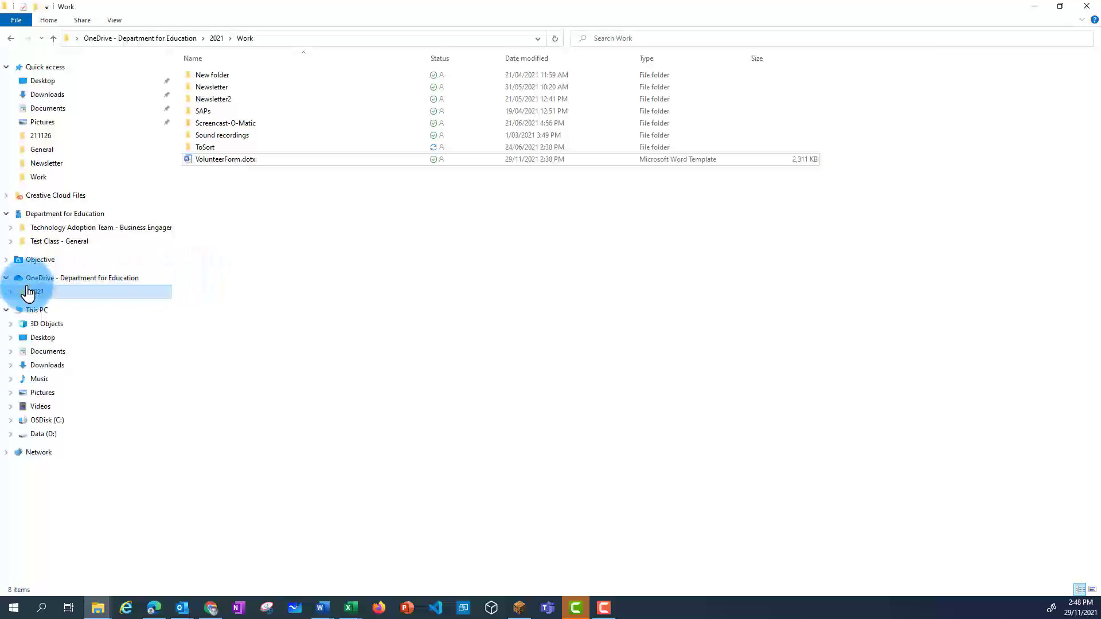
click(48, 294)
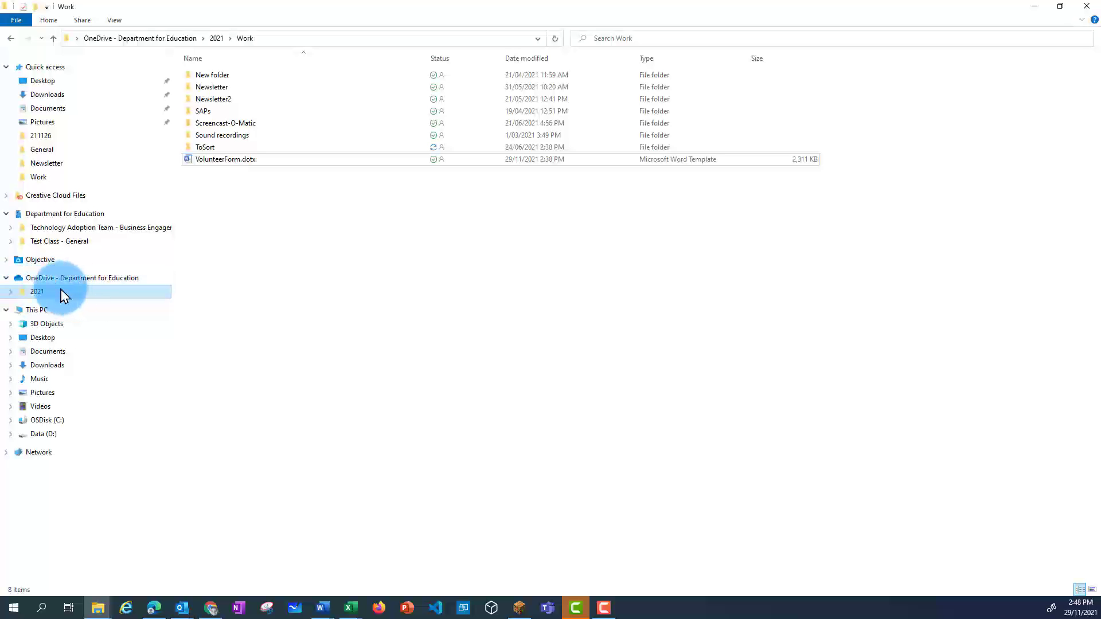